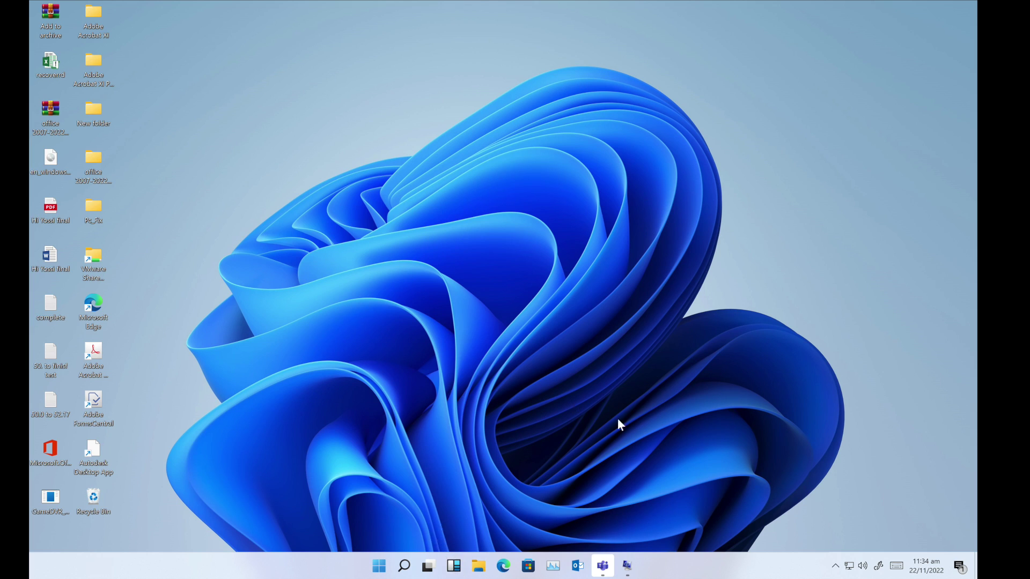
# Bring up the System Information window from the taskbar to view the System Summary.
pyautogui.click(629, 574)
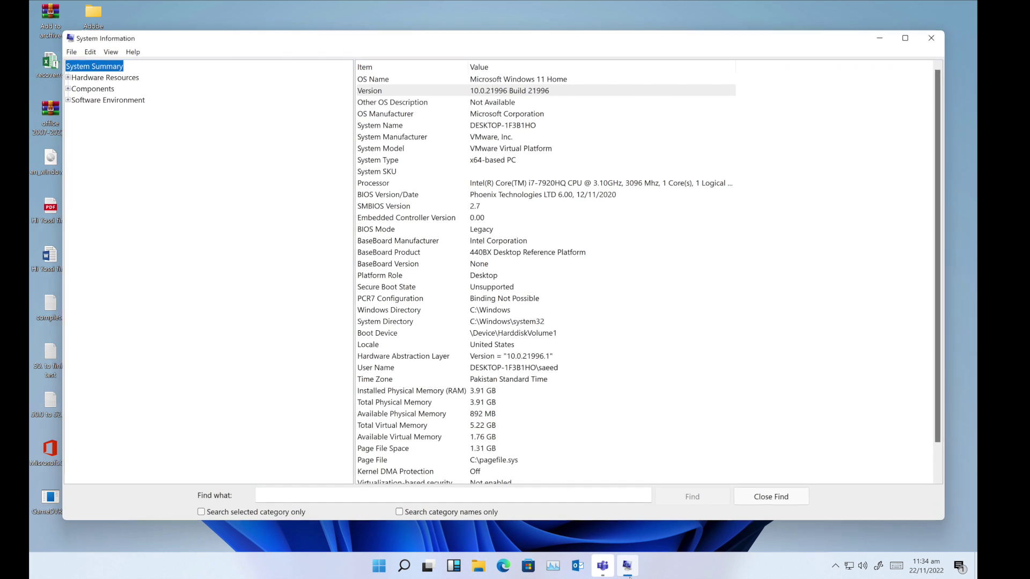
# Confirm the OS is Windows 11 Home, version 10.0.21996 Build 21996, then close System Information.
pyautogui.click(552, 77)
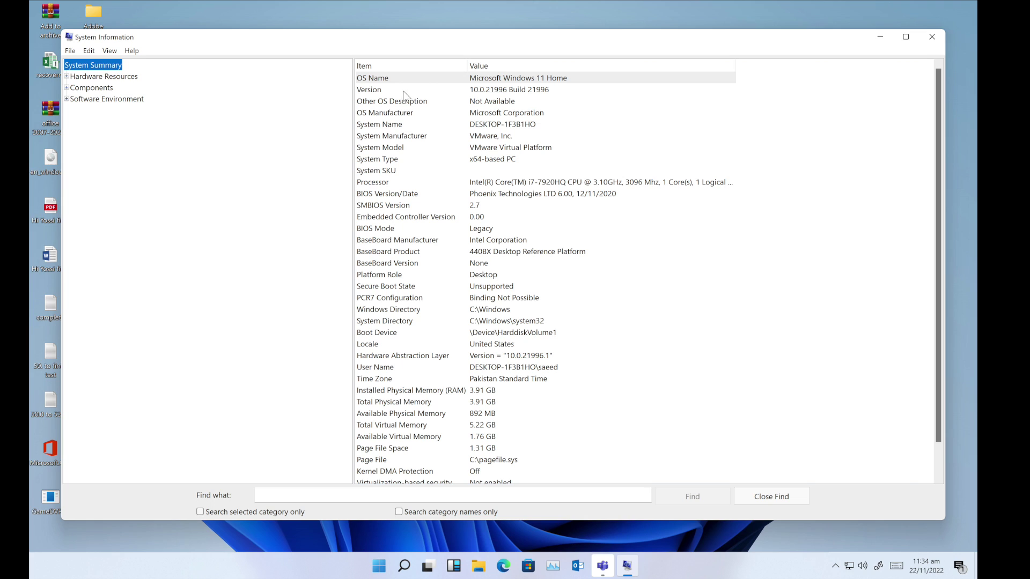
pyautogui.click(503, 90)
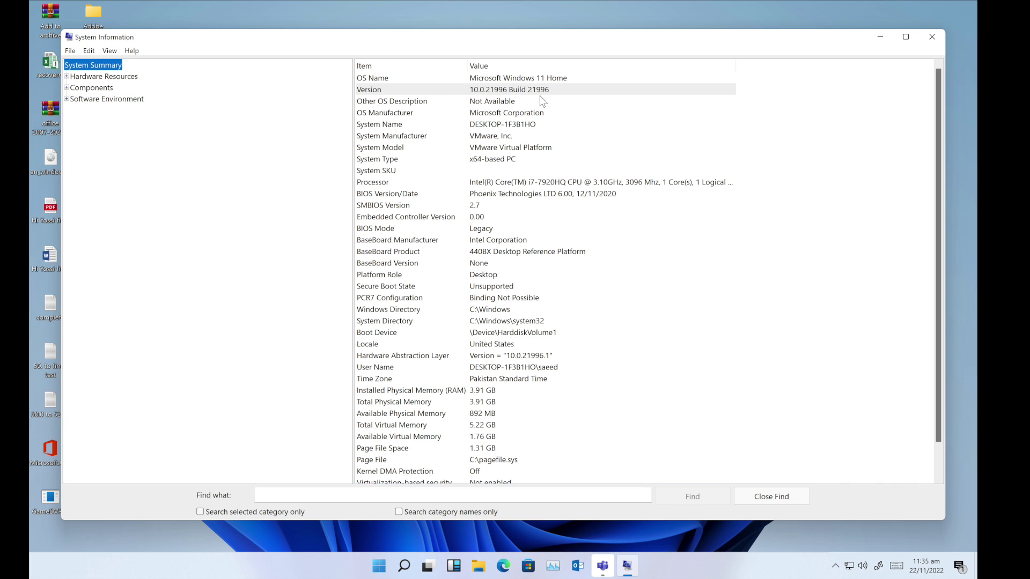
pyautogui.scroll(-1, 544, 150)
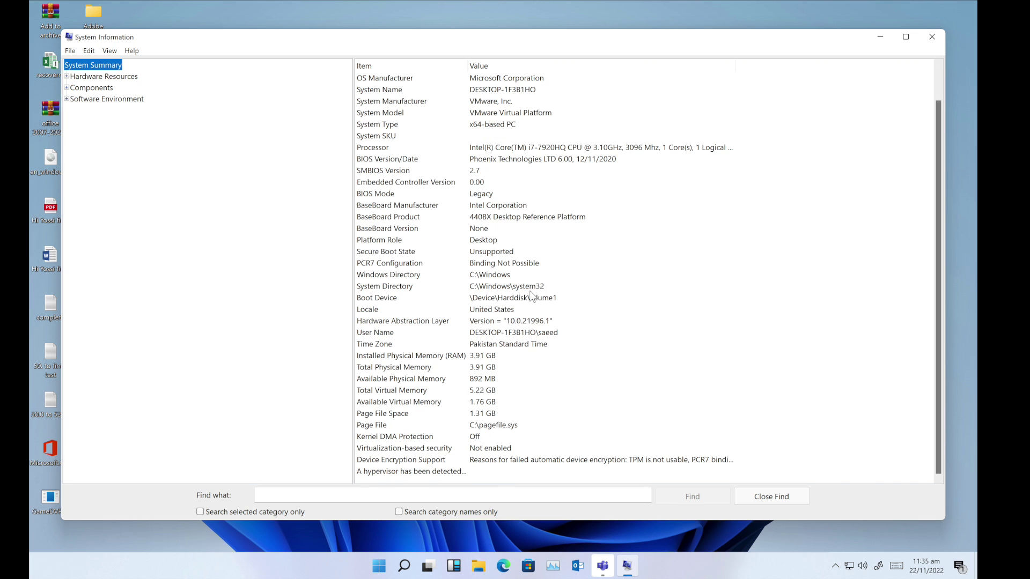
pyautogui.scroll(1, 730, 125)
pyautogui.click(932, 37)
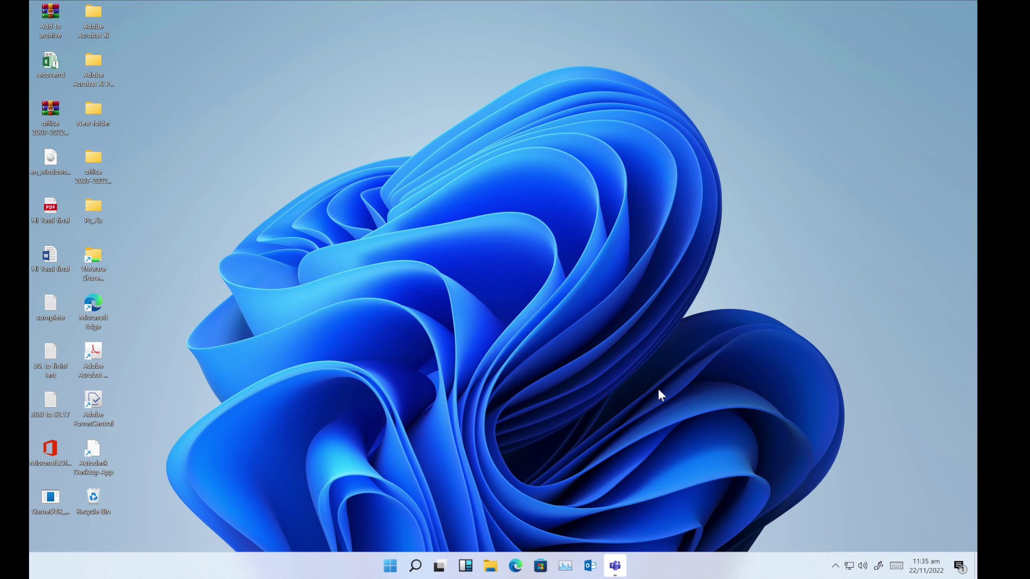
# Preview the Widgets panel, then open Taskbar settings from the taskbar's shortcut menu.
pyautogui.click(466, 568)
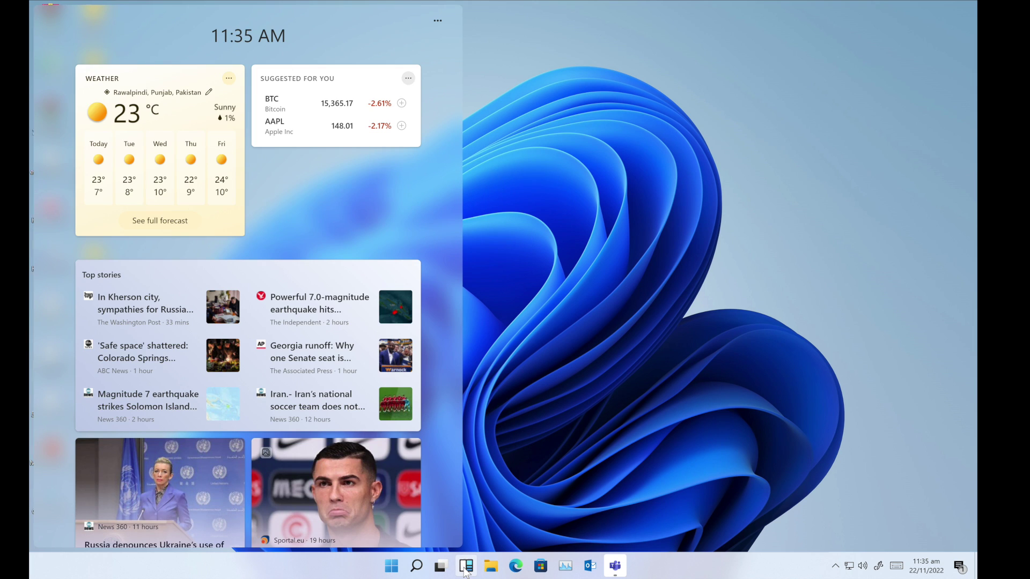
pyautogui.click(547, 483)
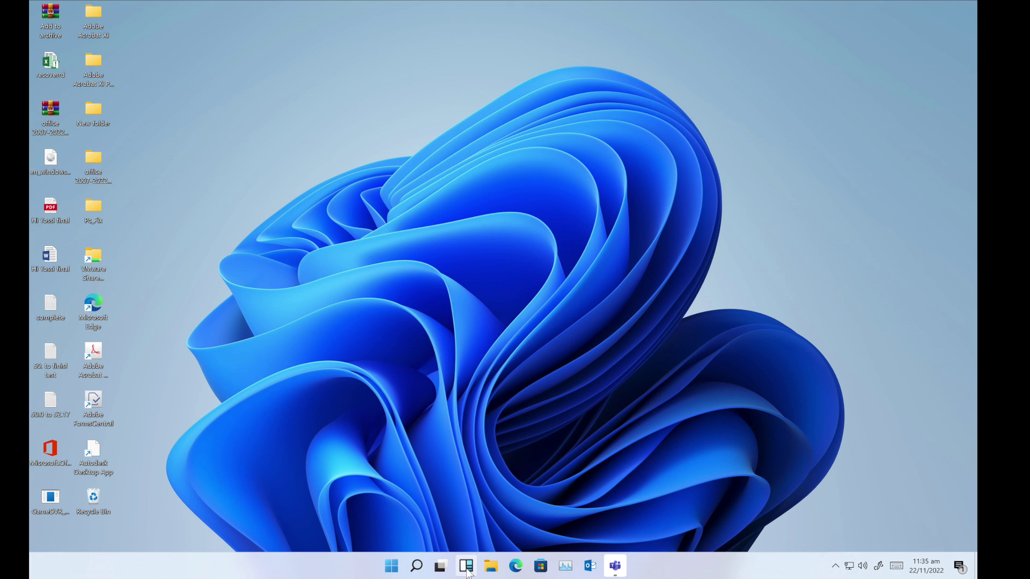
pyautogui.rightClick(696, 572)
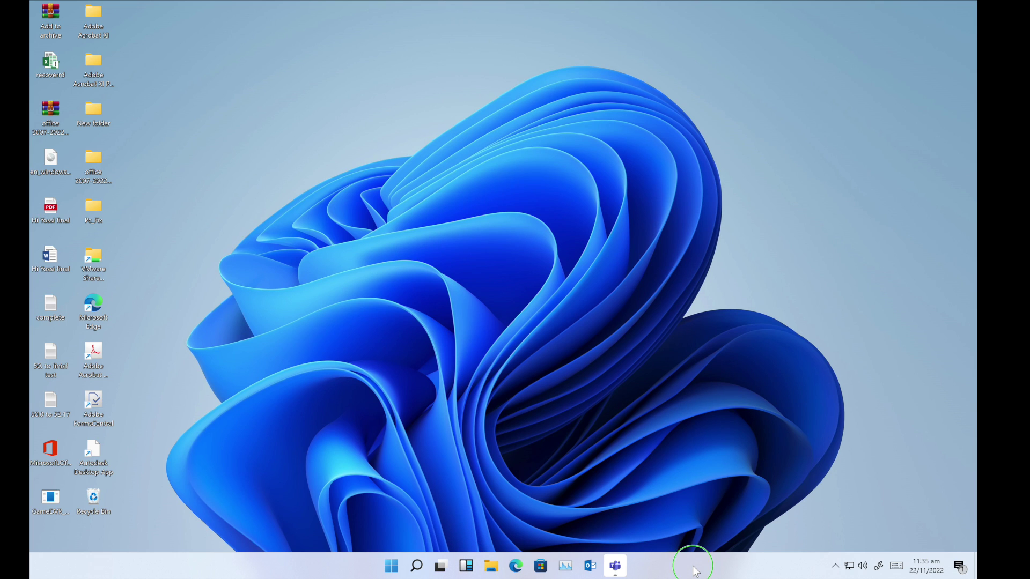
pyautogui.click(663, 574)
pyautogui.rightClick(664, 574)
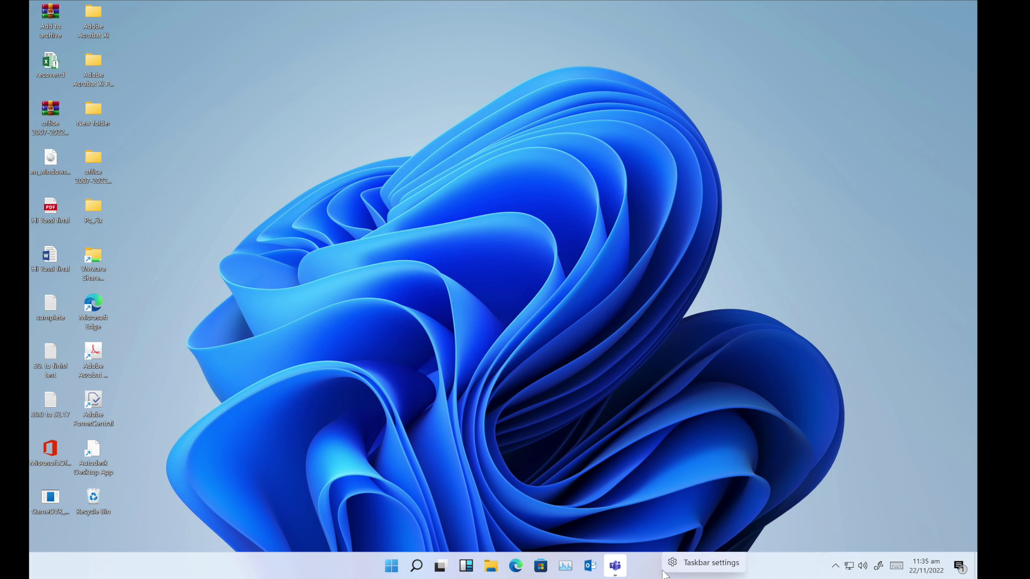
pyautogui.click(697, 567)
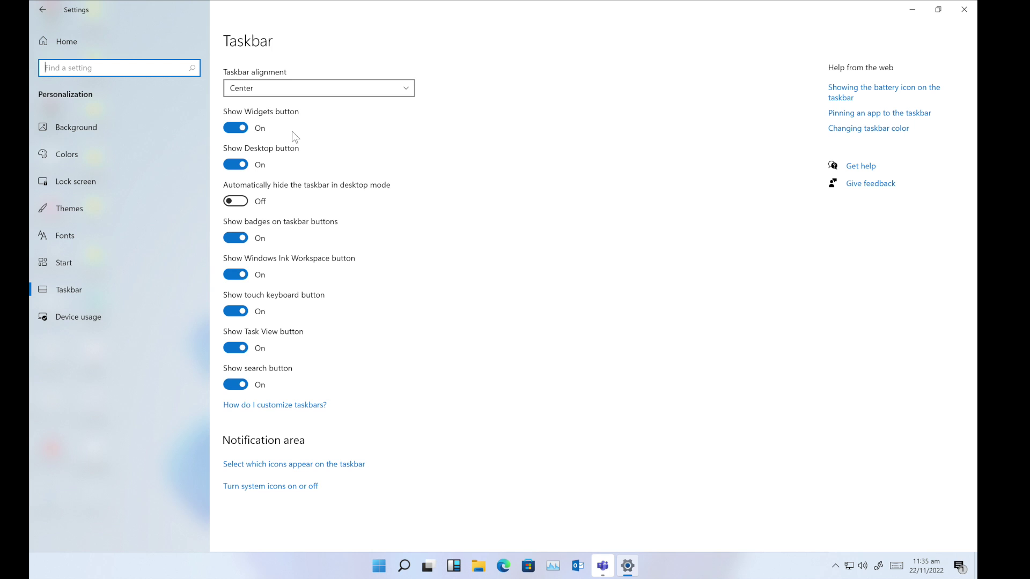
# Switch Show Widgets button off and back on in Taskbar settings.
pyautogui.click(236, 128)
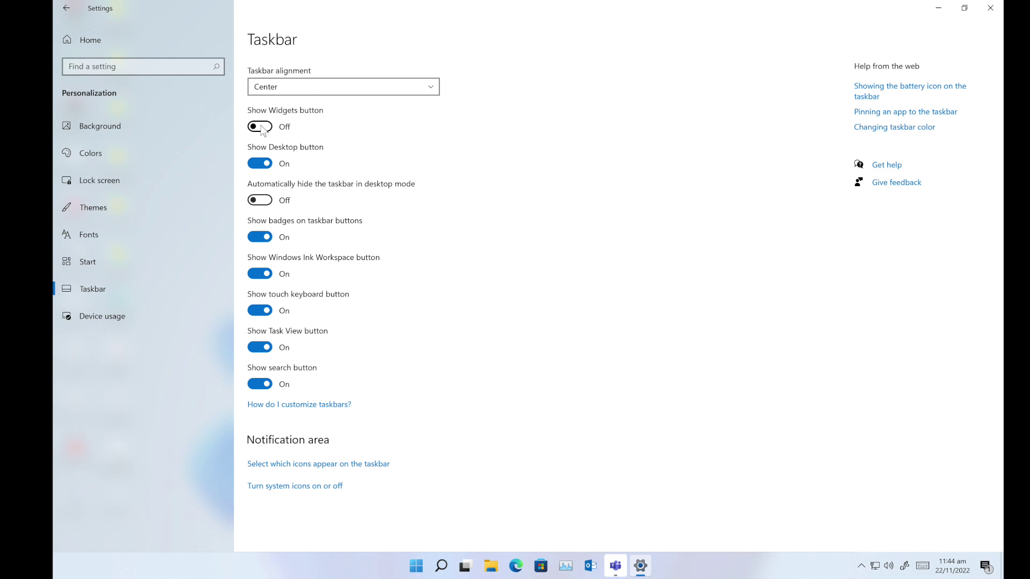
pyautogui.click(262, 128)
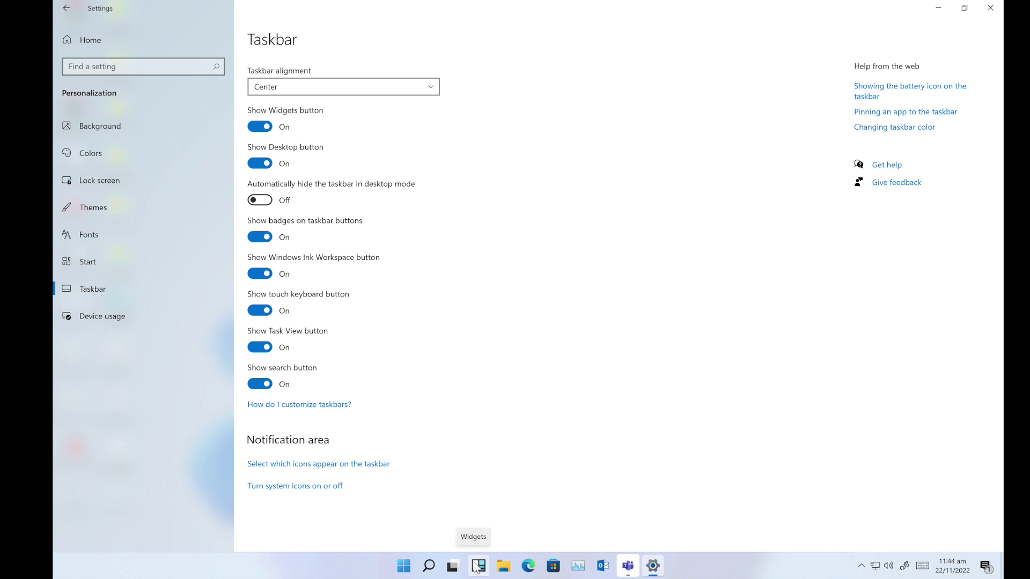
# Close Settings, browse the Widgets news feed, and choose Manage interests from its ••• menu.
pyautogui.click(990, 8)
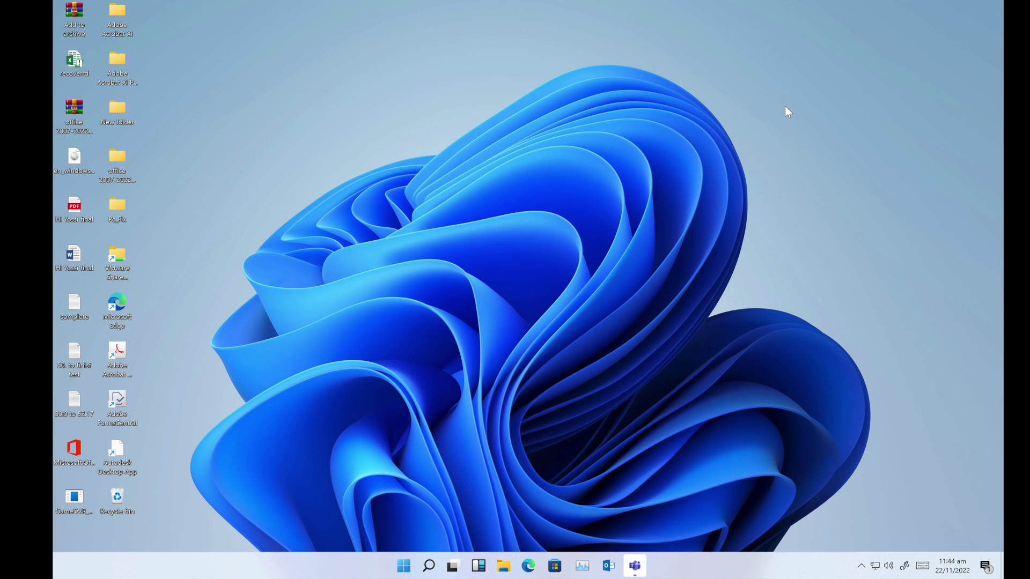
pyautogui.moveTo(461, 563)
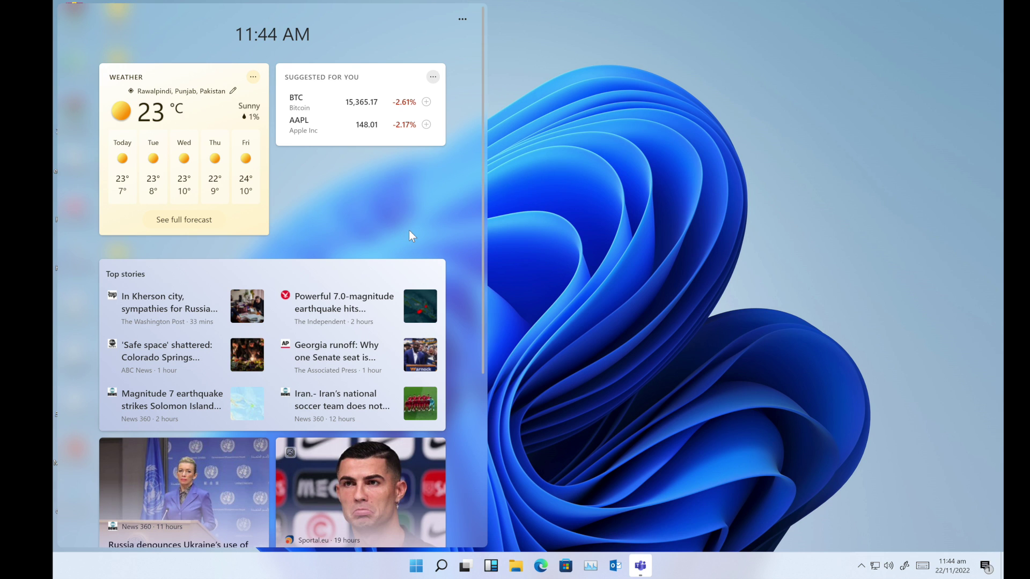
pyautogui.scroll(-4, 408, 231)
pyautogui.scroll(-1, 409, 232)
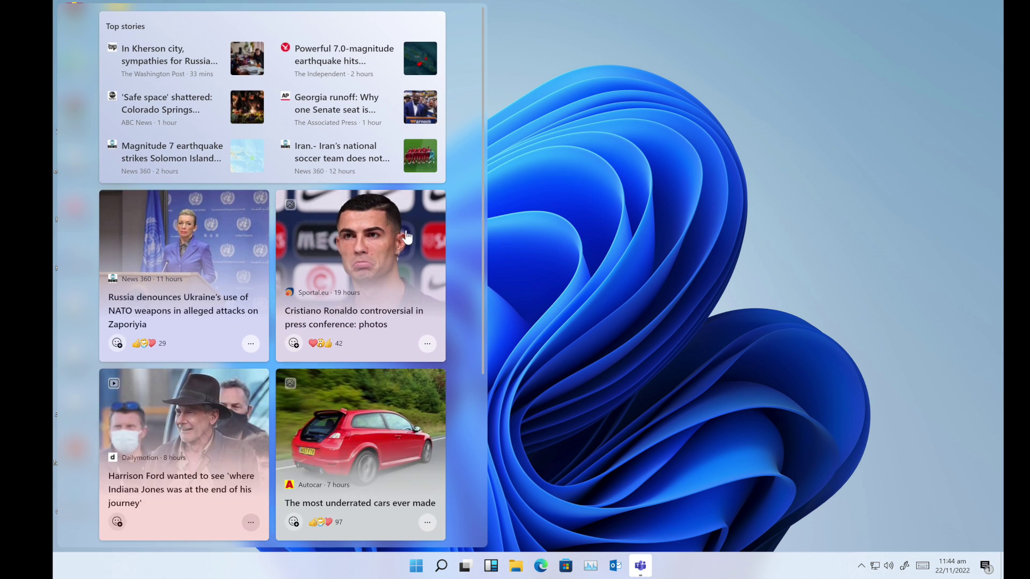
pyautogui.scroll(5, 408, 231)
pyautogui.scroll(-2, 412, 236)
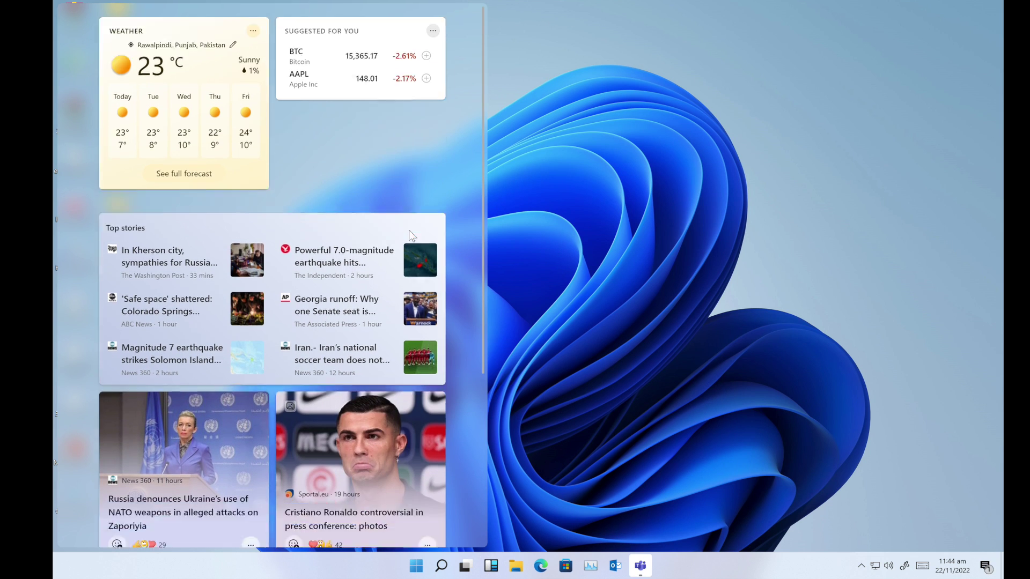
pyautogui.scroll(2, 411, 235)
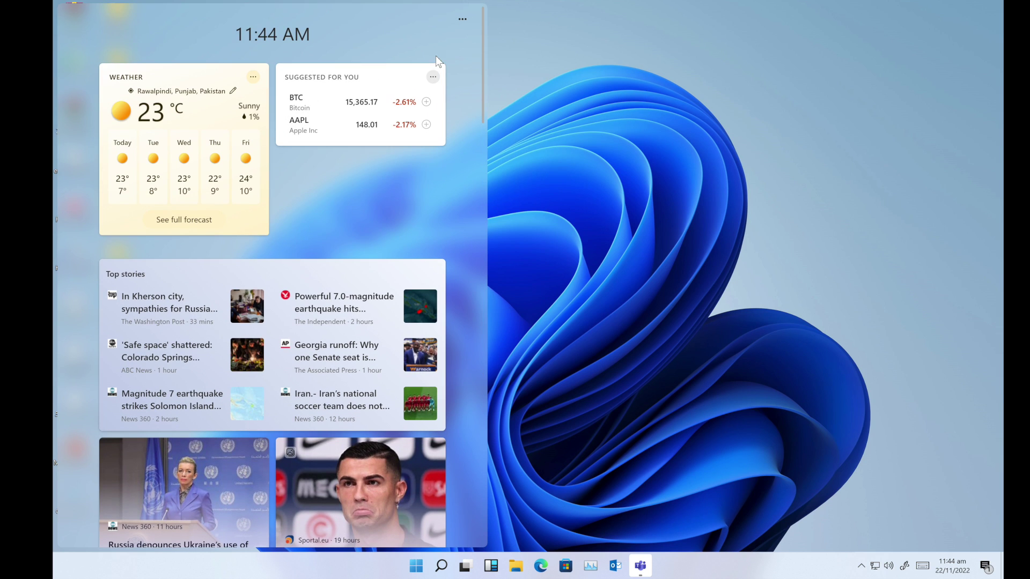
pyautogui.click(463, 24)
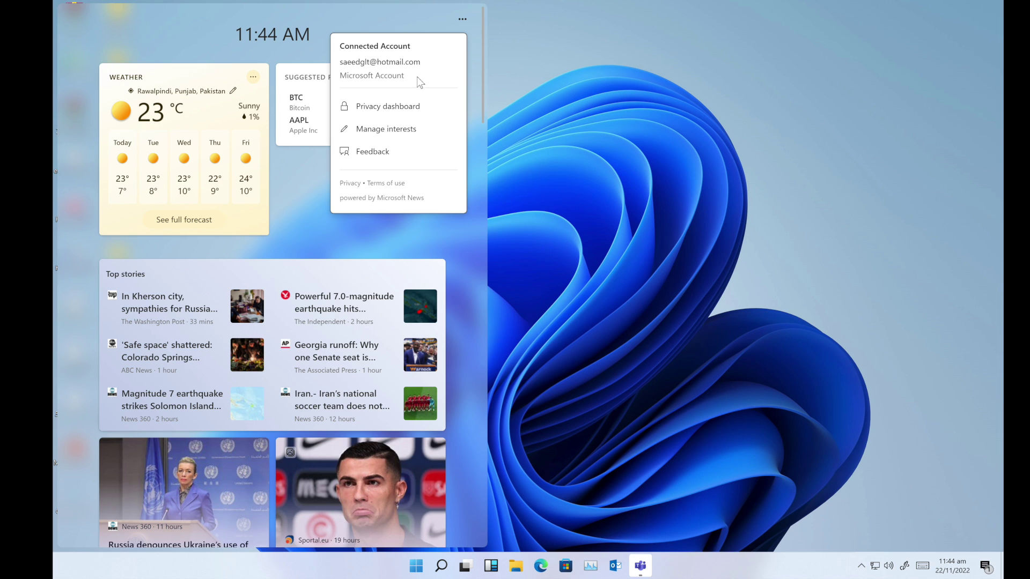
pyautogui.click(423, 138)
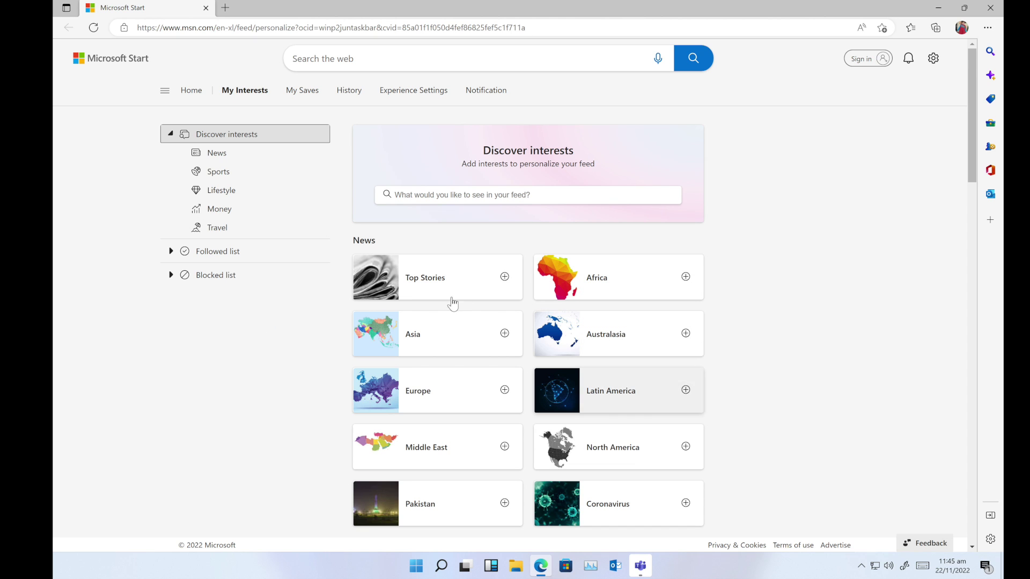
# Follow the Asia, North America and Africa news topics on My Interests.
pyautogui.scroll(-2, 827, 446)
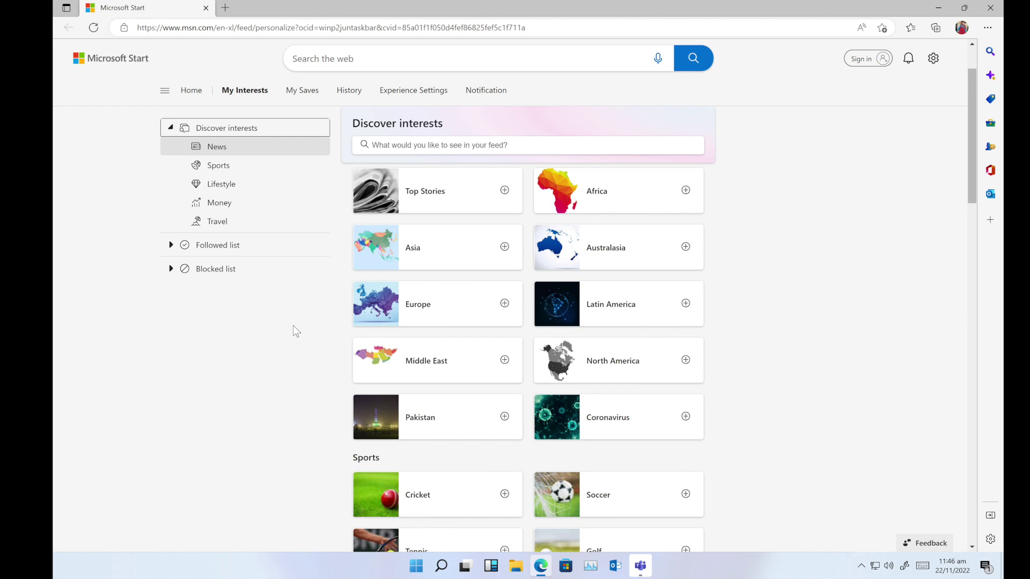
pyautogui.scroll(2, 293, 325)
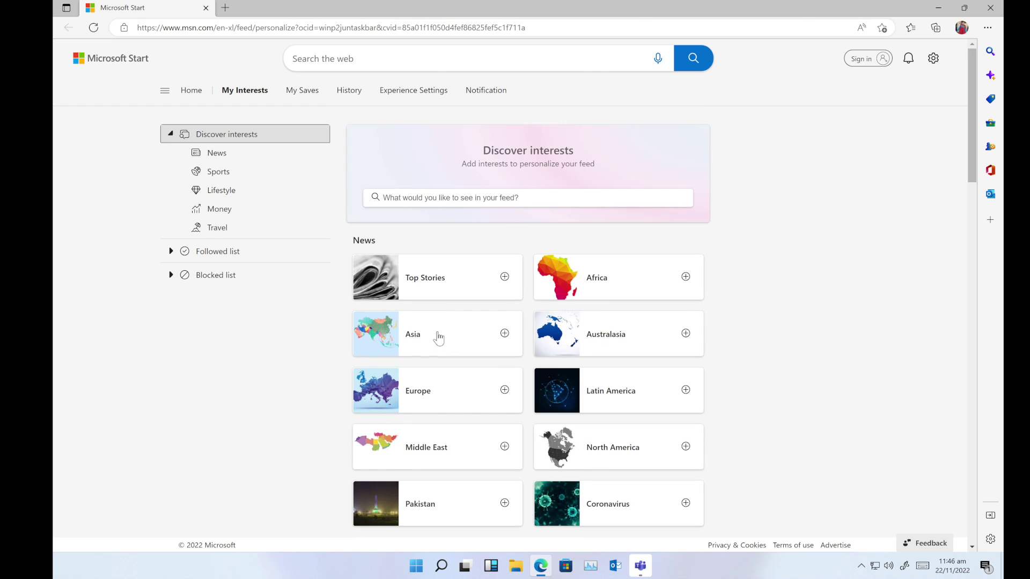
pyautogui.click(504, 339)
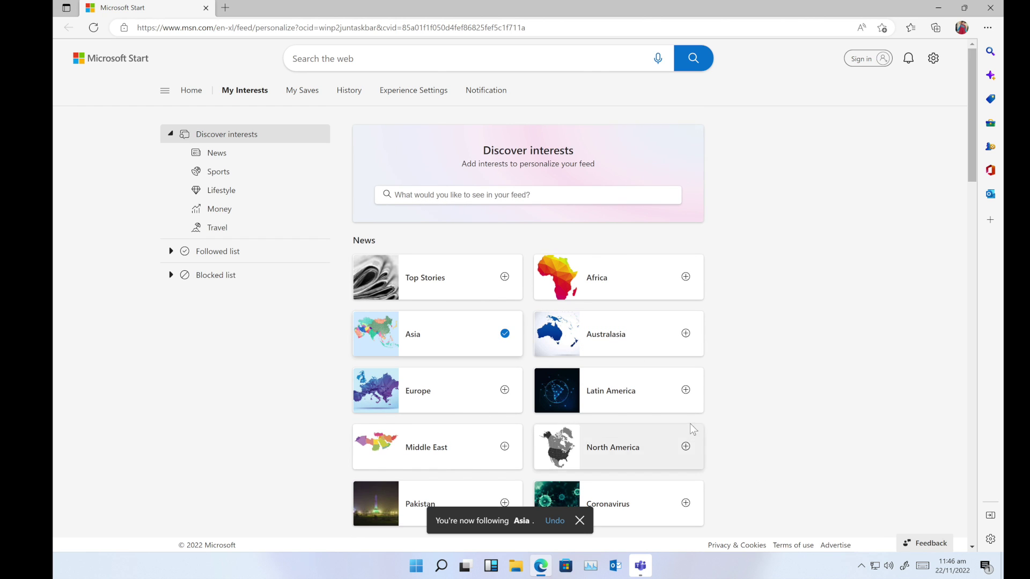
pyautogui.click(685, 447)
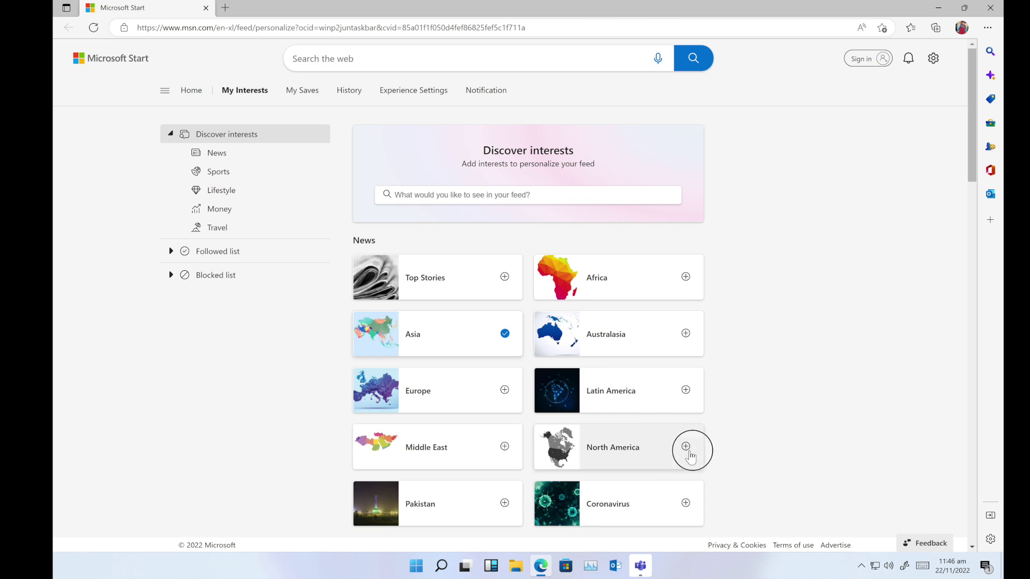
pyautogui.click(686, 278)
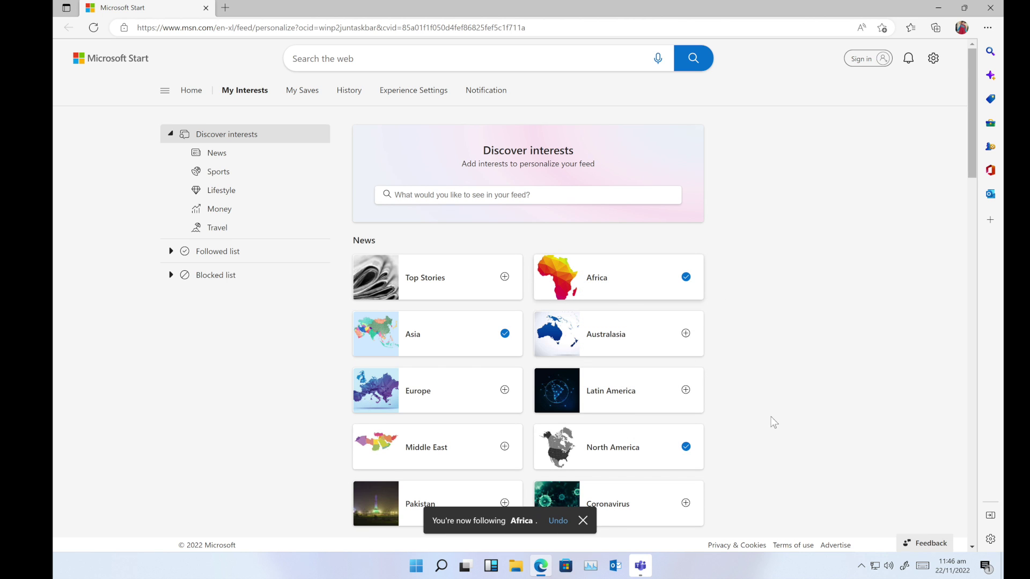
# Follow Cricket and Soccer, then check the followed topics list.
pyautogui.scroll(-5, 774, 423)
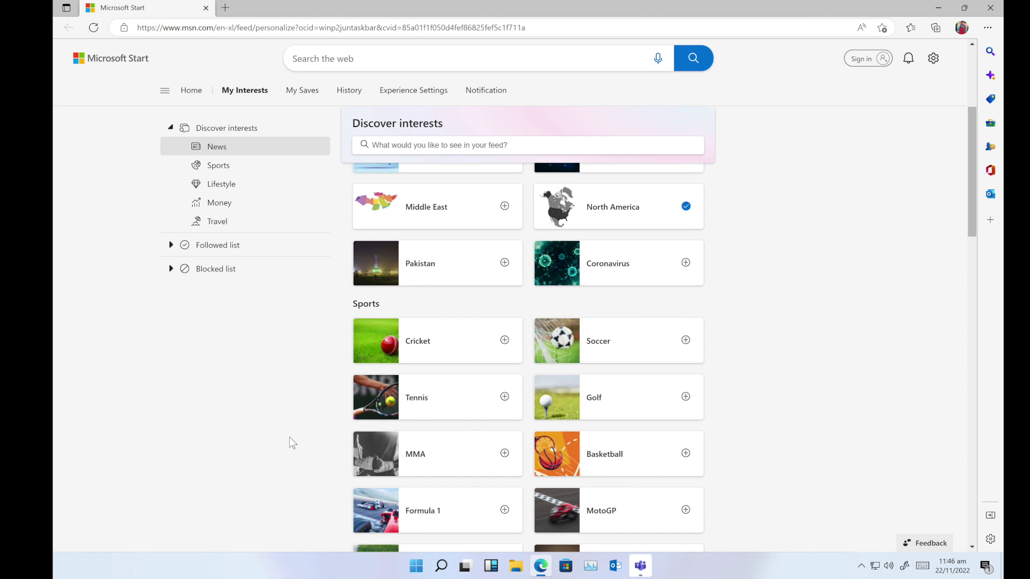
pyautogui.scroll(-2, 289, 437)
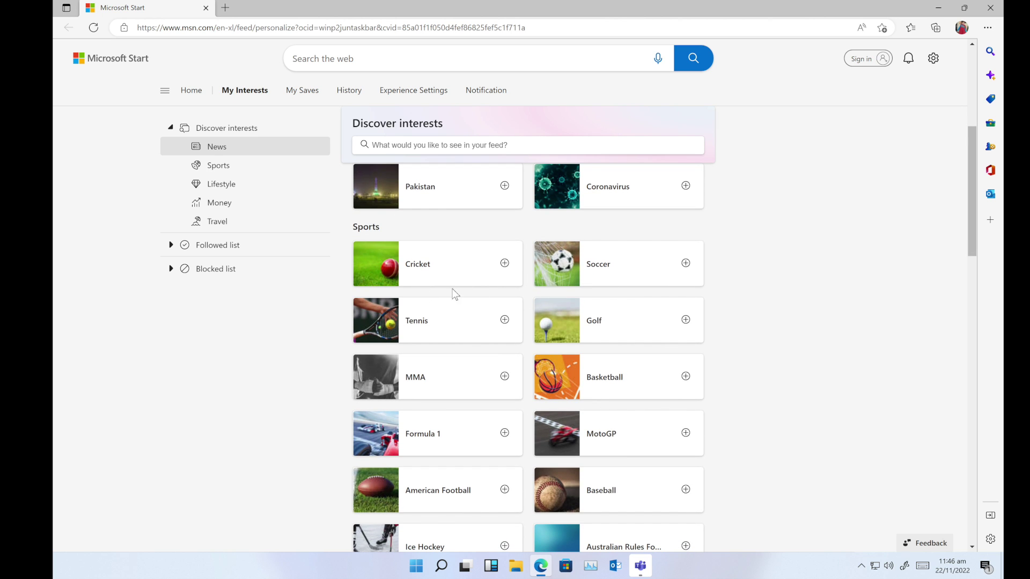
pyautogui.click(504, 263)
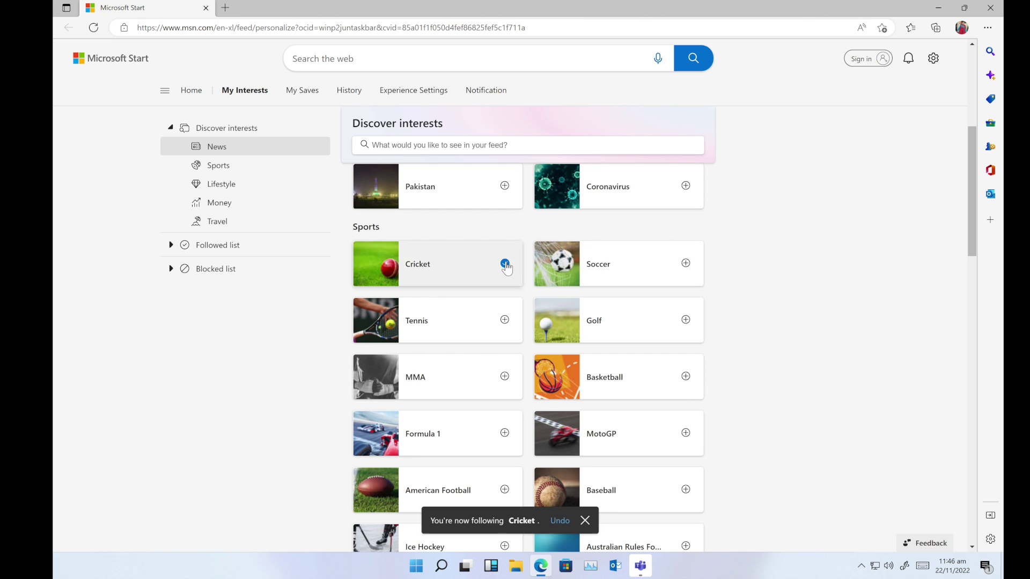
pyautogui.scroll(-2, 724, 450)
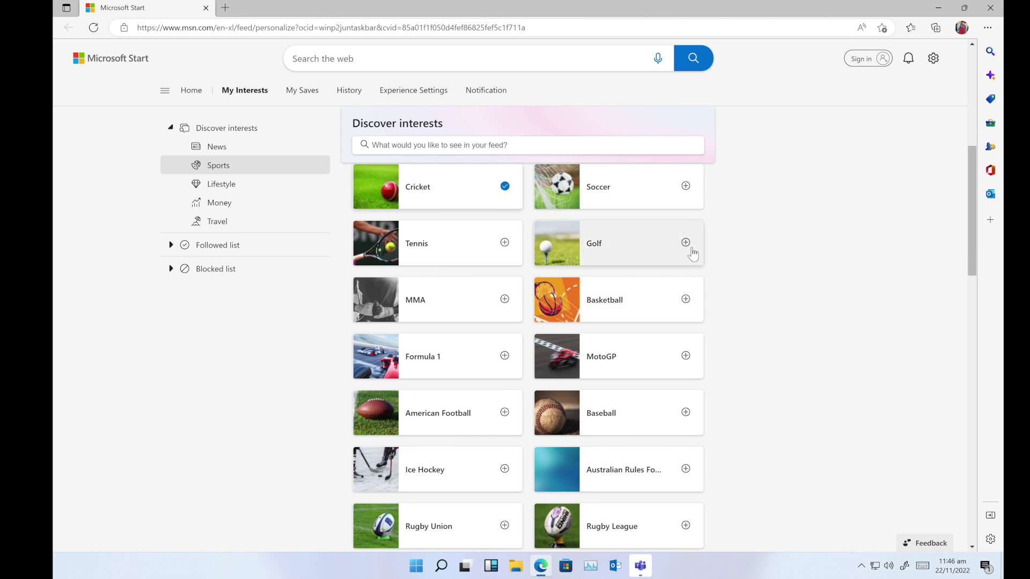
pyautogui.click(687, 189)
pyautogui.scroll(-4, 715, 336)
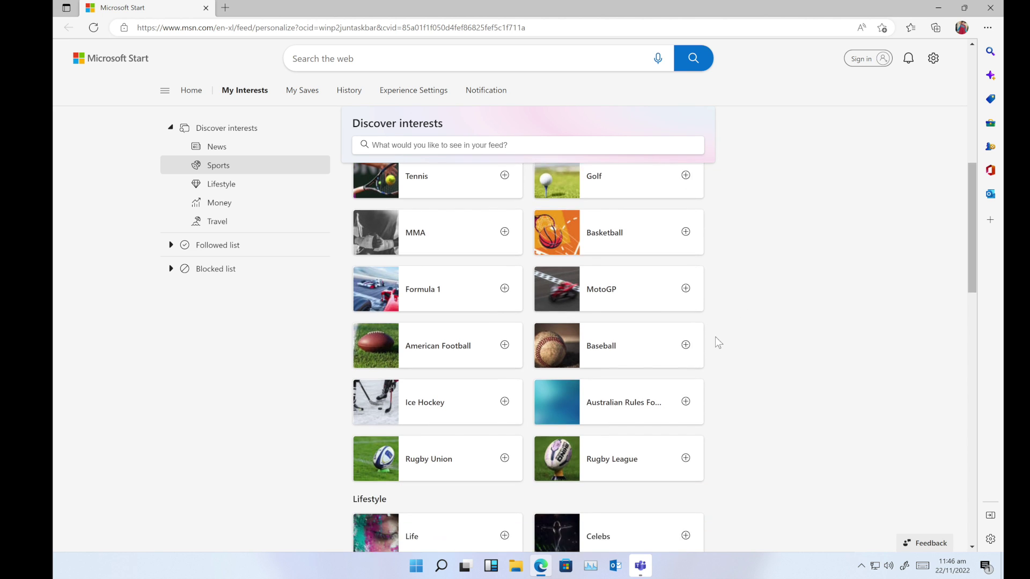
pyautogui.scroll(-5, 716, 336)
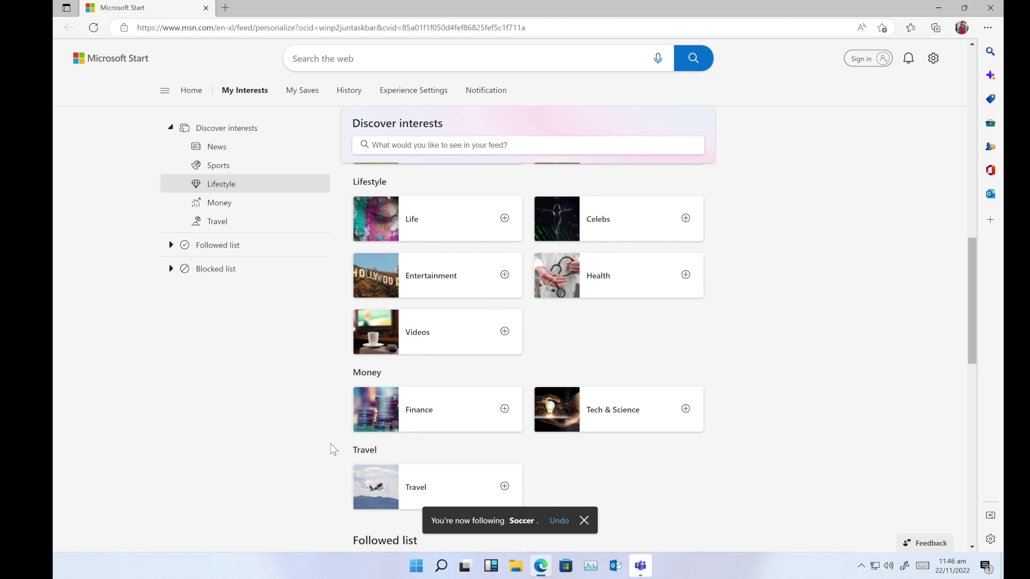
pyautogui.scroll(-4, 331, 444)
pyautogui.scroll(-5, 331, 443)
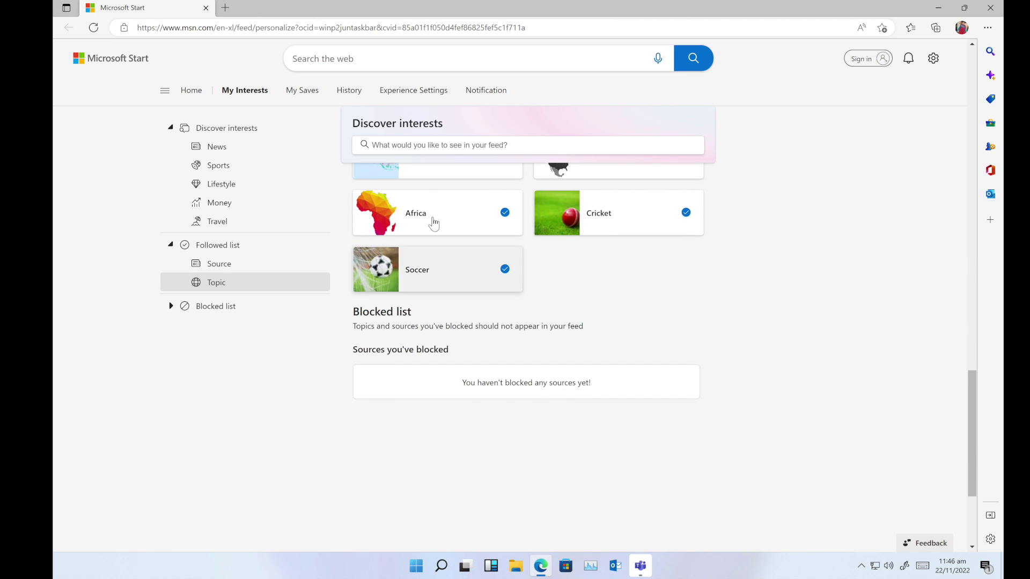
pyautogui.scroll(9, 746, 377)
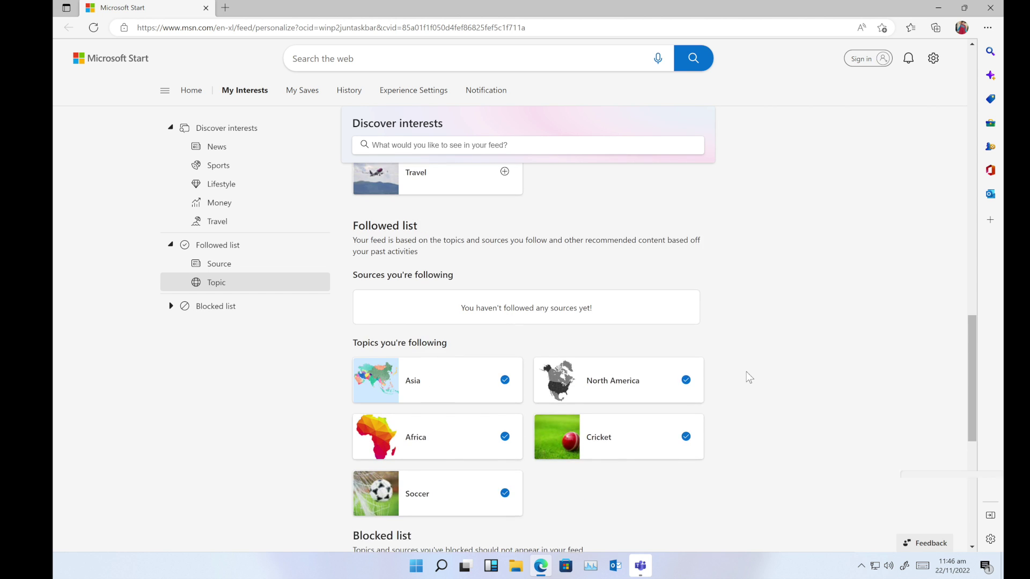
# Look through My Saves and History, then view Experience Settings set to International Edition (English).
pyautogui.click(312, 93)
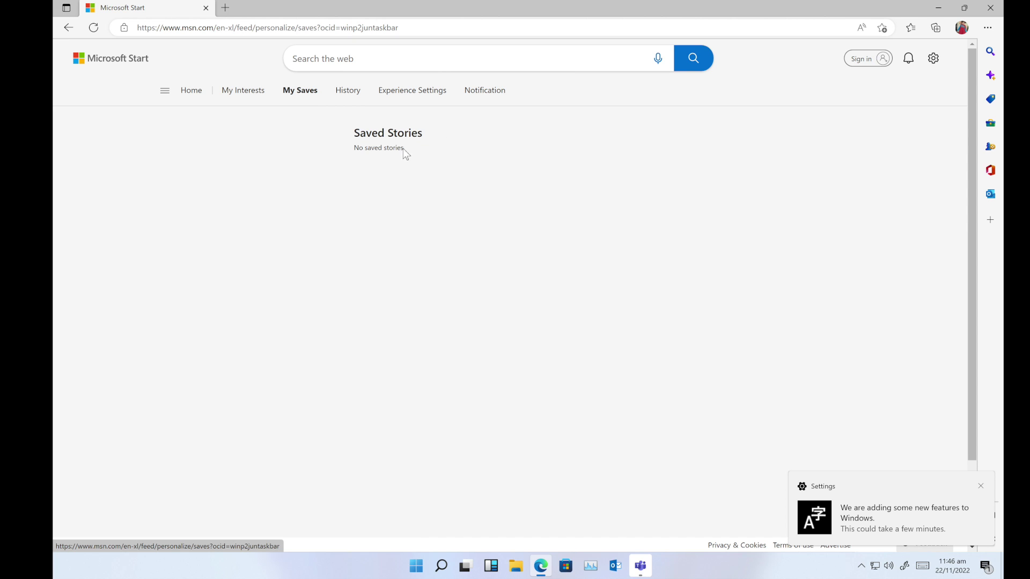
pyautogui.click(348, 92)
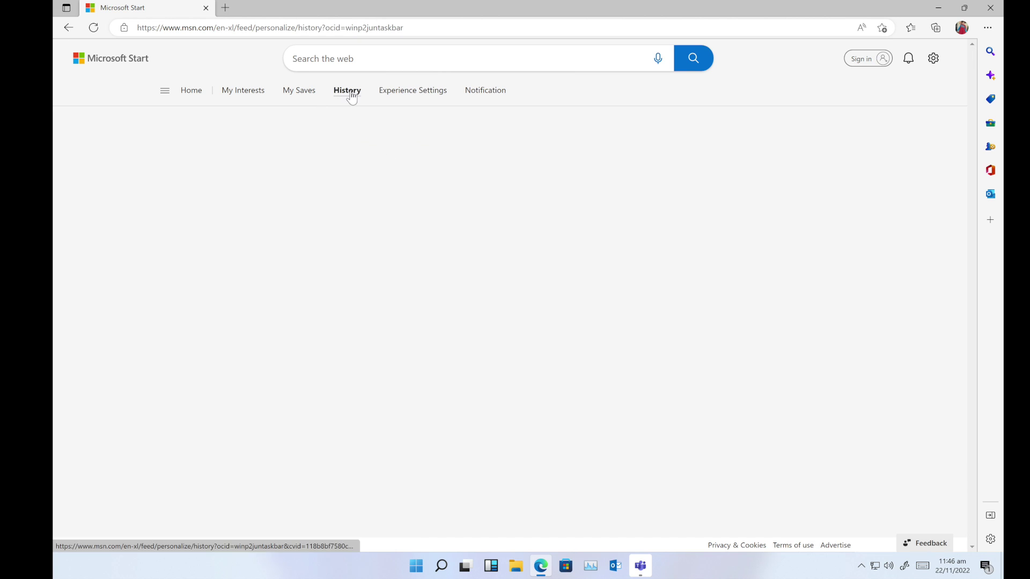
pyautogui.click(396, 92)
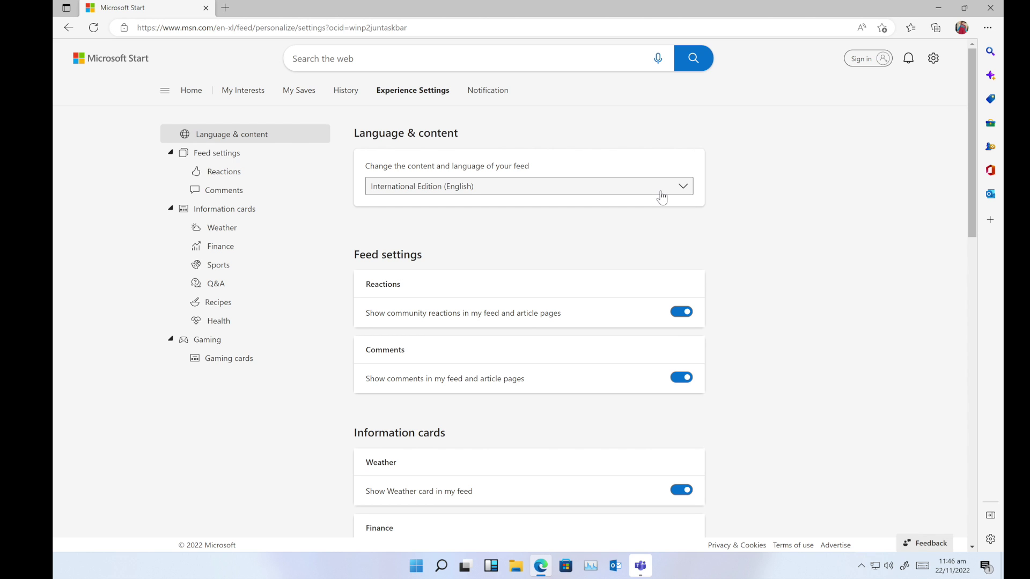
pyautogui.scroll(-2, 788, 355)
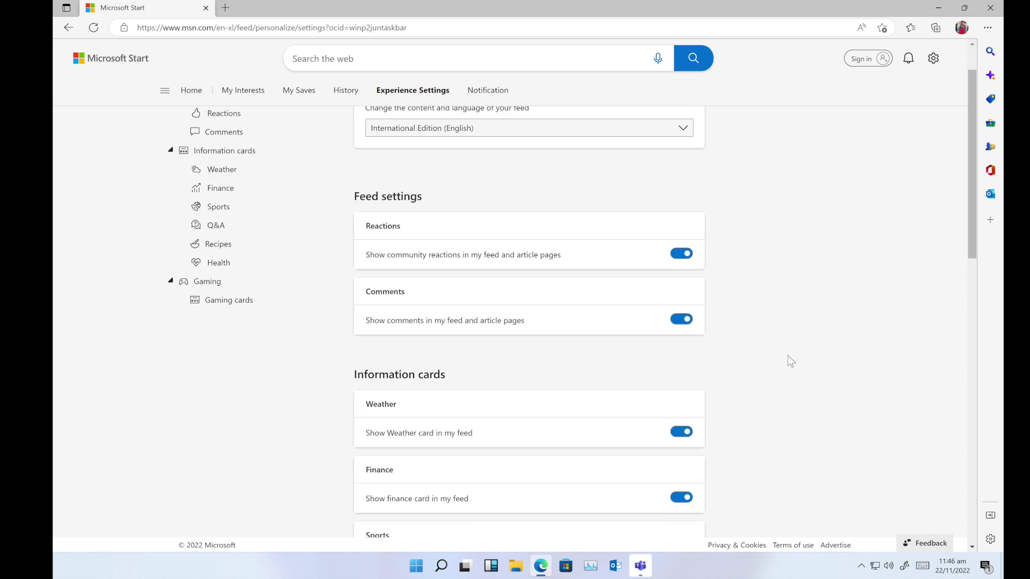
pyautogui.scroll(2, 788, 355)
# Review the Notification settings, leaving news and sports notifications on, then close Edge.
pyautogui.click(489, 92)
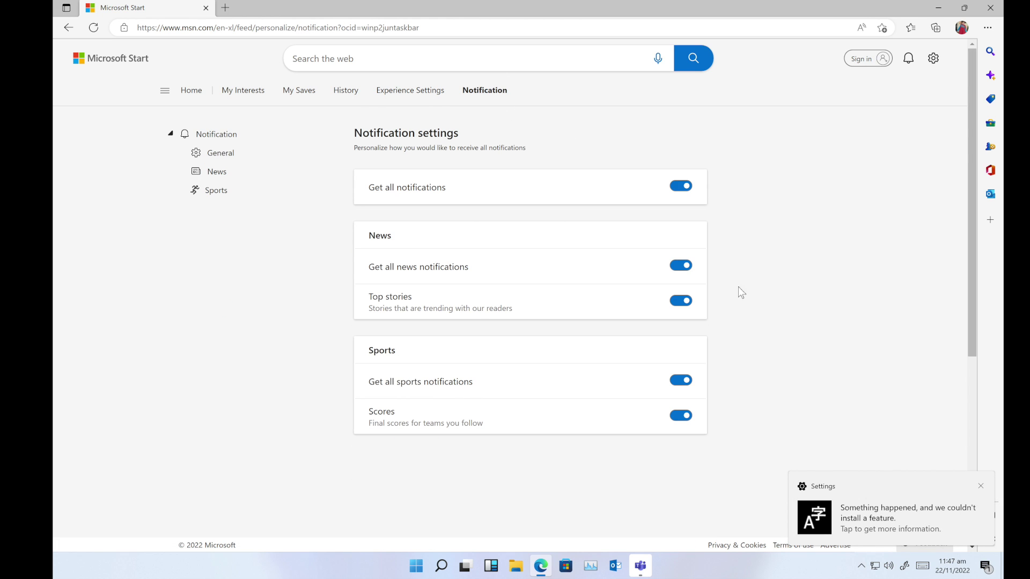
pyautogui.scroll(-1, 255, 161)
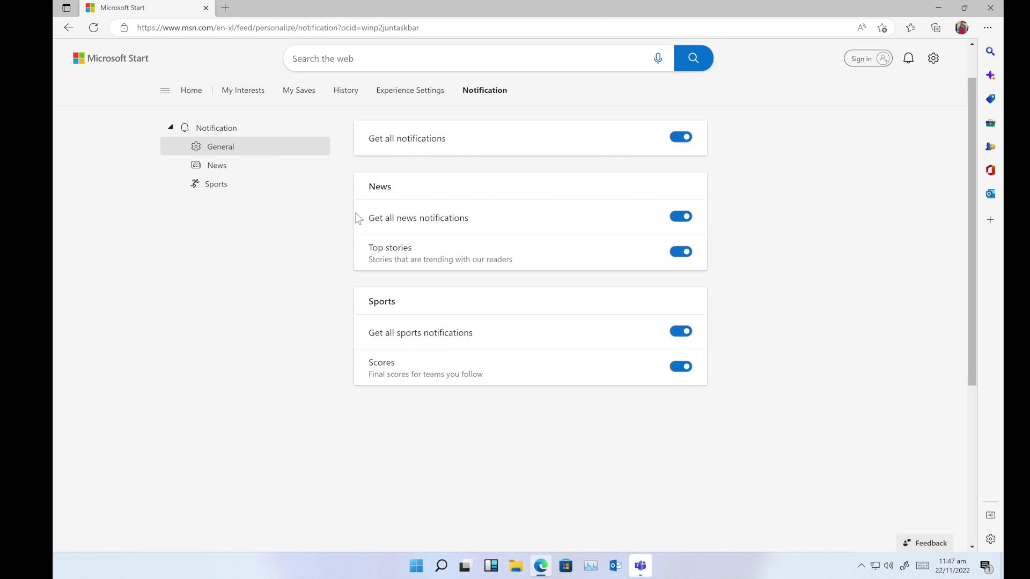
pyautogui.click(223, 167)
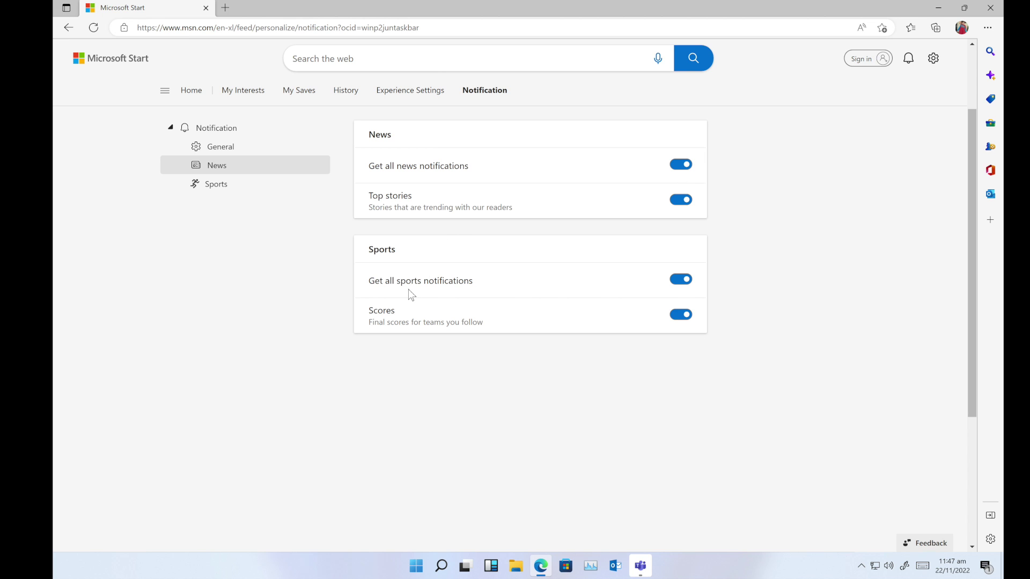
pyautogui.scroll(2, 606, 297)
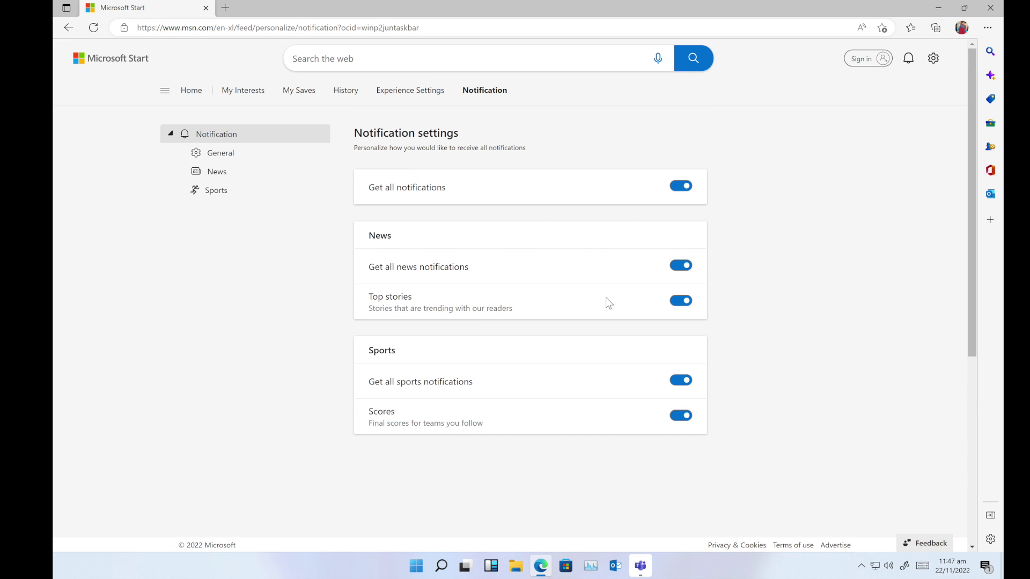
pyautogui.click(990, 7)
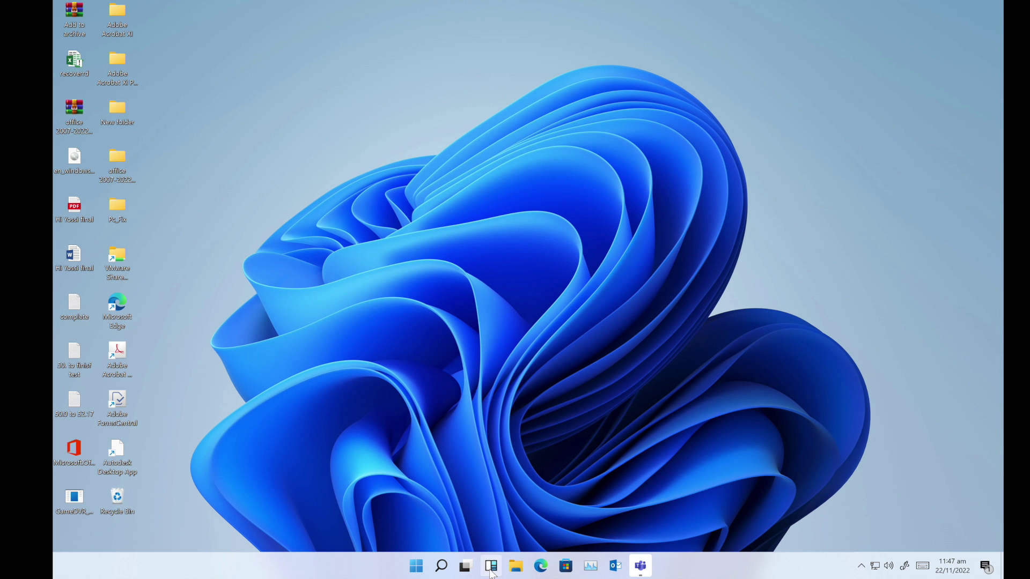
pyautogui.moveTo(491, 569)
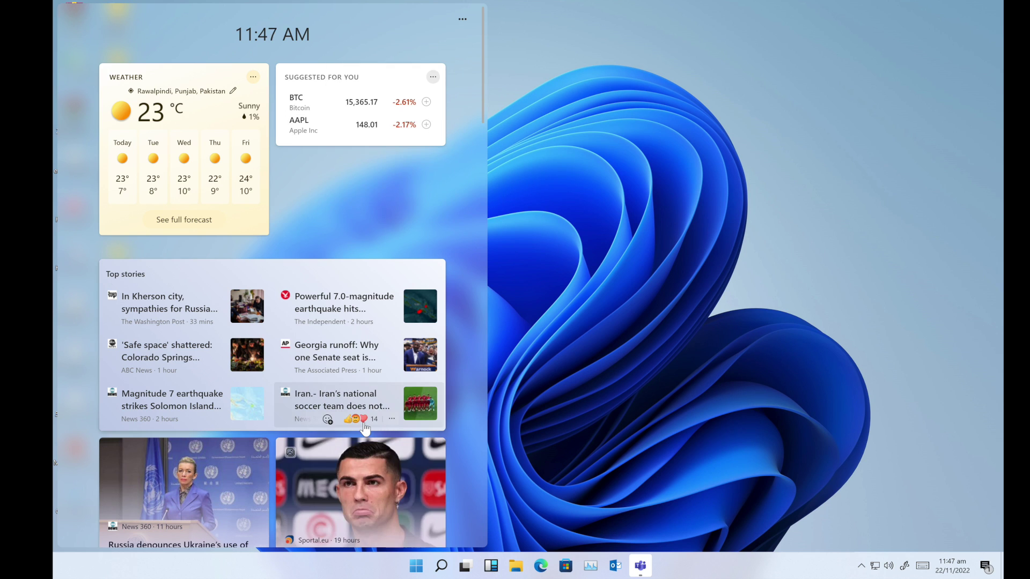
pyautogui.scroll(-10, 365, 429)
pyautogui.scroll(10, 365, 429)
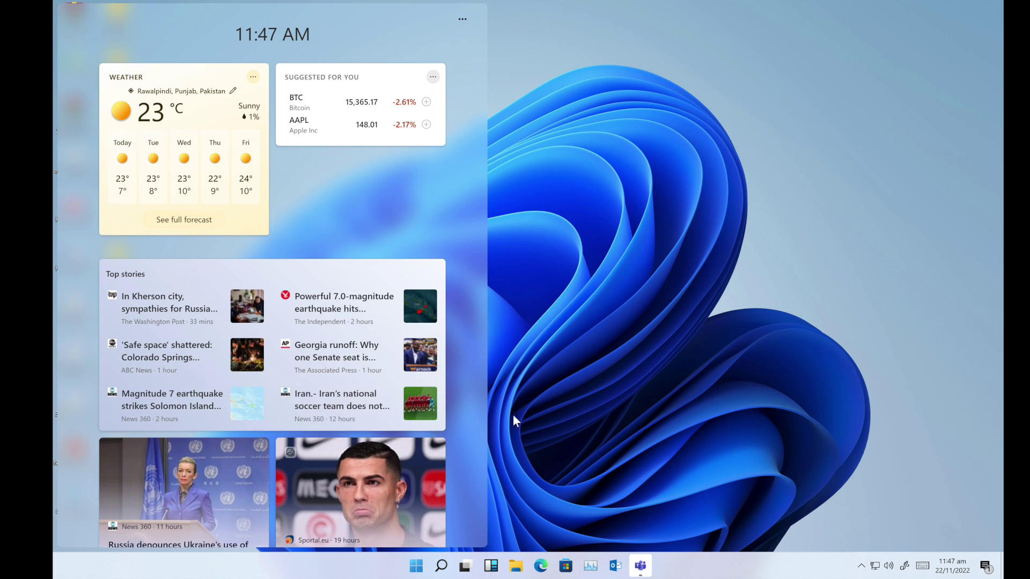
pyautogui.scroll(-10, 328, 434)
pyautogui.click(580, 351)
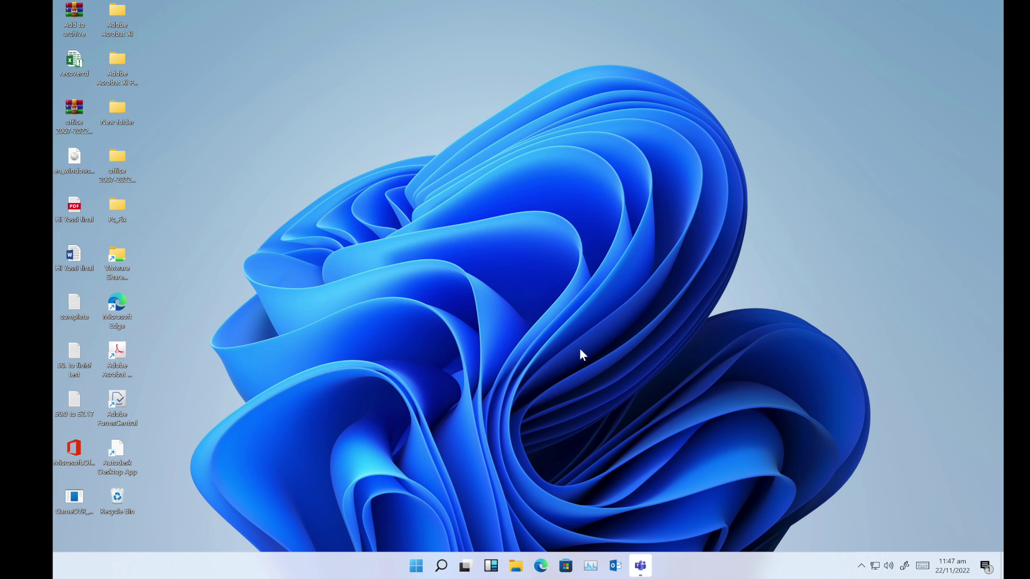